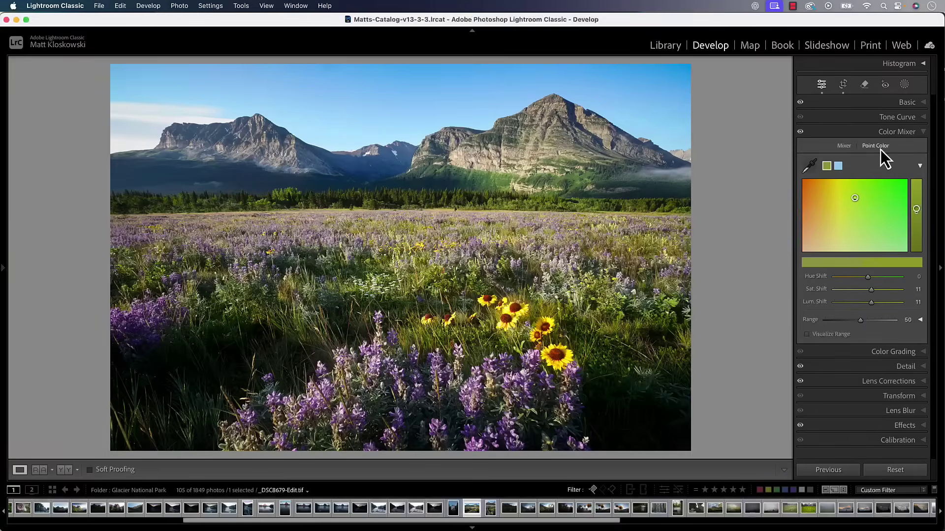
Sample a green with the Point Color dropper and raise its saturation shift from 11 to 15
click(811, 166)
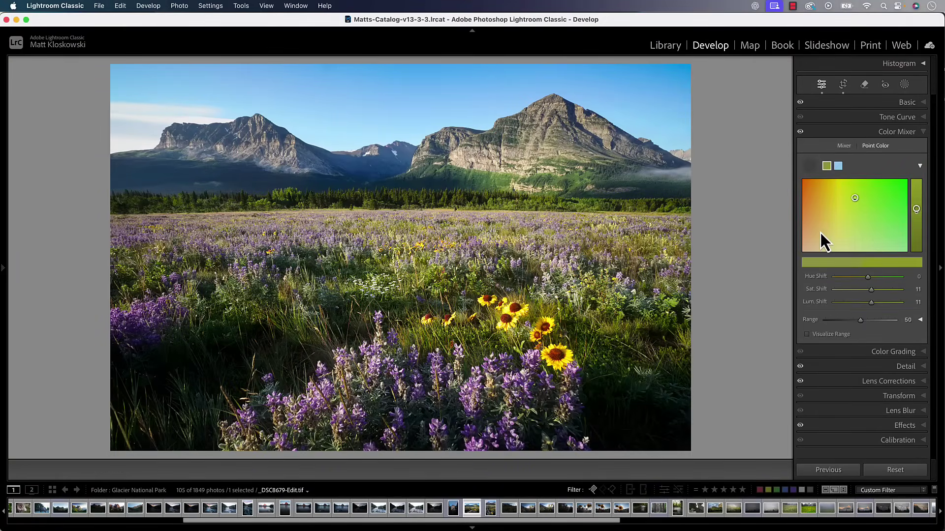
drag(875, 293, 882, 291)
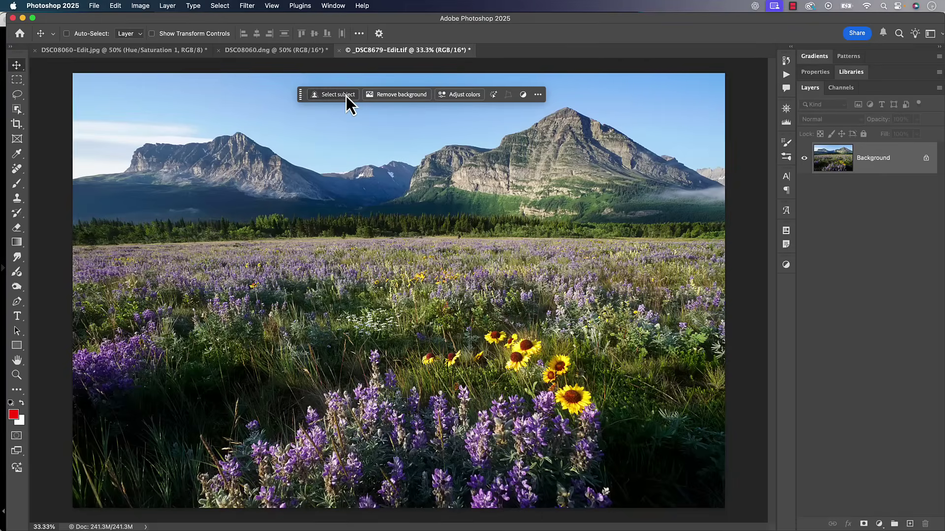
click(282, 54)
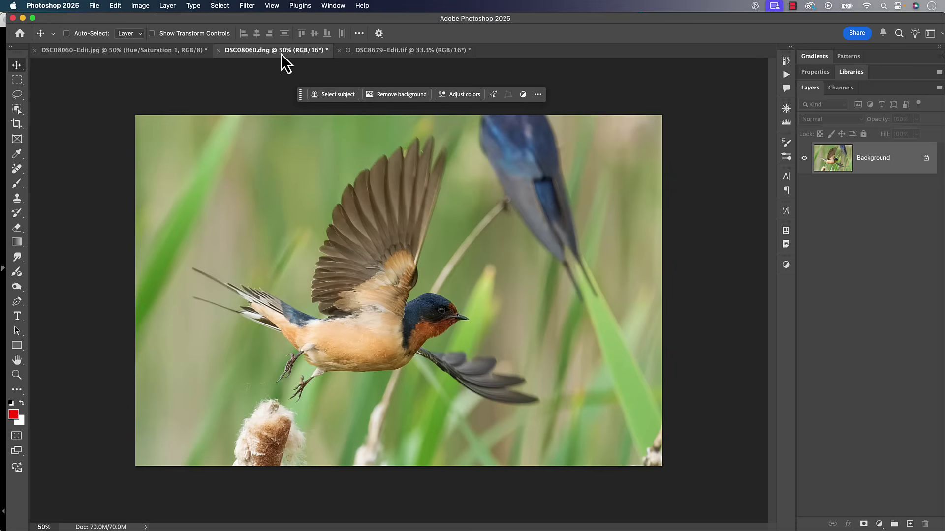
click(403, 54)
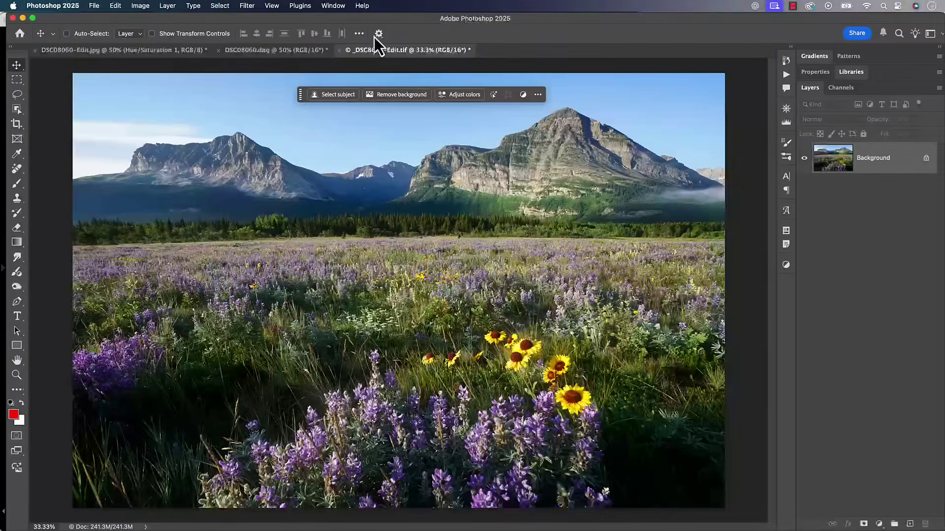
drag(306, 92, 315, 93)
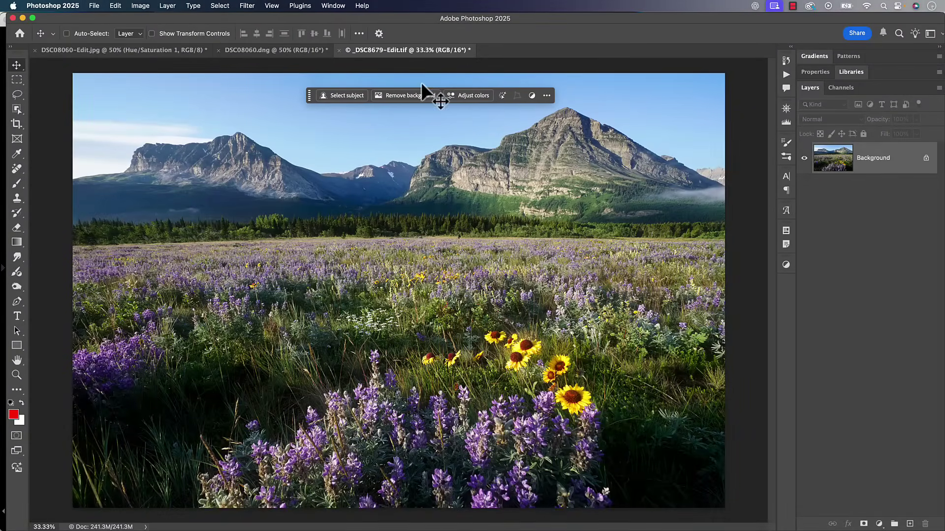
click(333, 6)
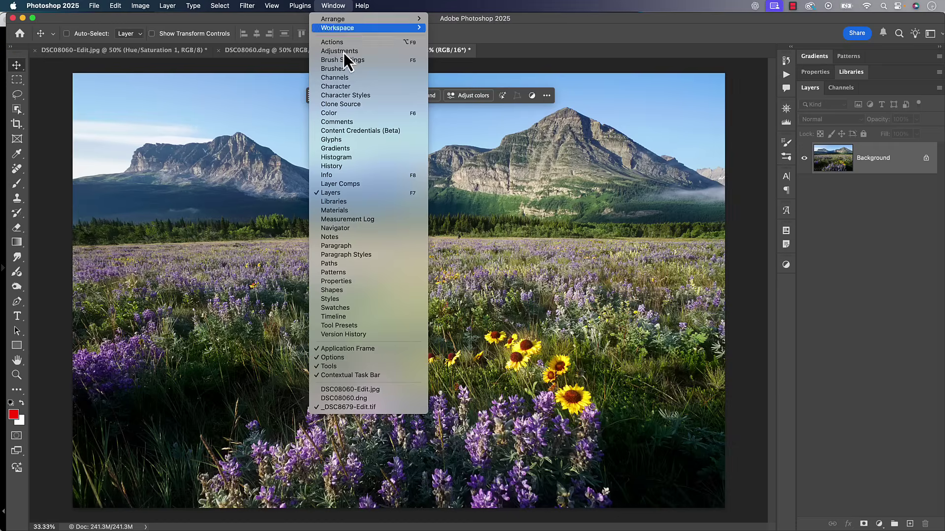
click(395, 377)
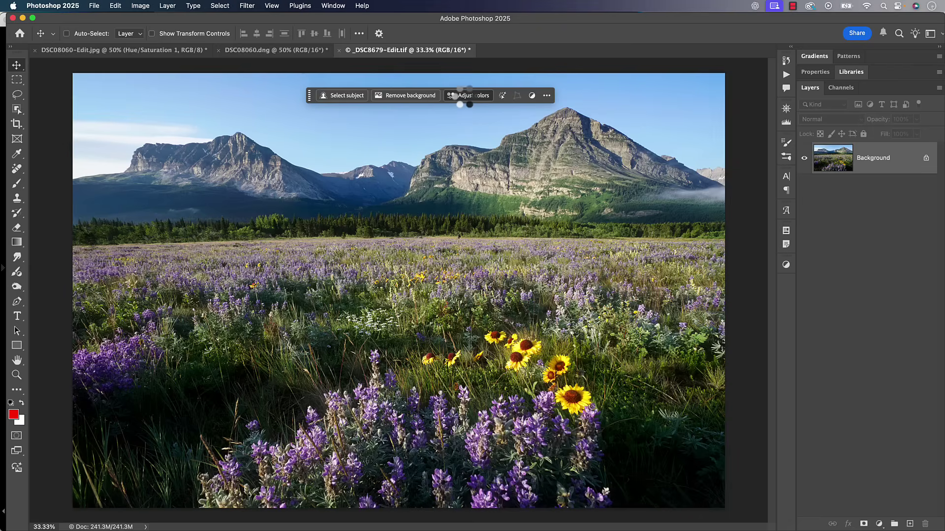
Add a trial Hue/Saturation adjustment and keep its Prominent Colors preset
click(464, 97)
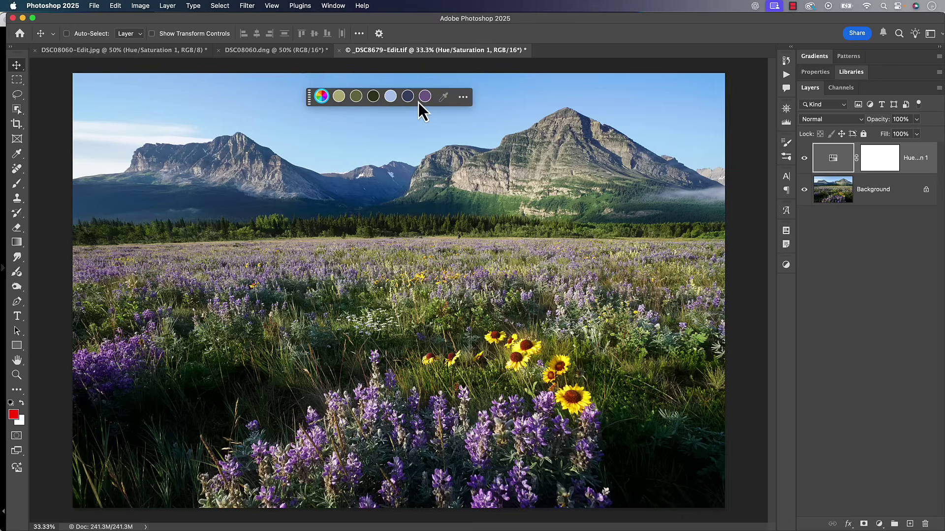
double_click(833, 159)
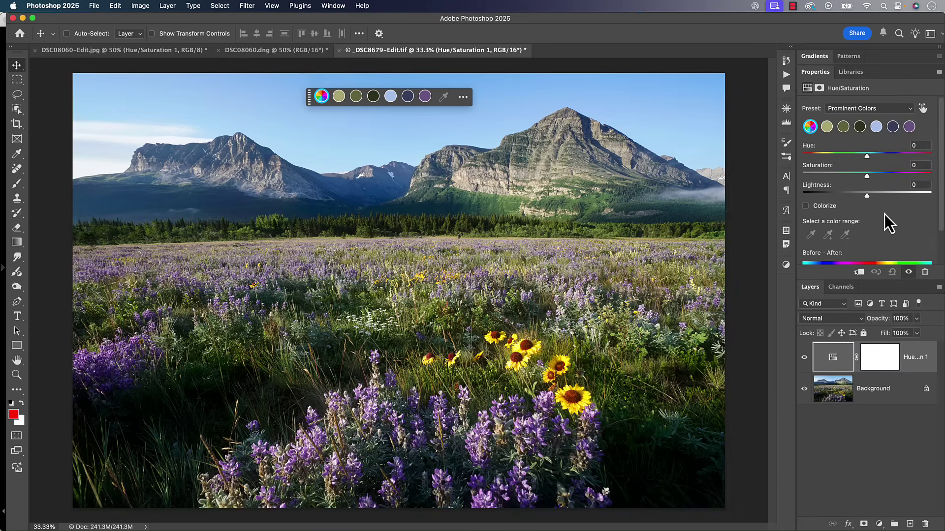
drag(837, 358, 853, 232)
click(843, 109)
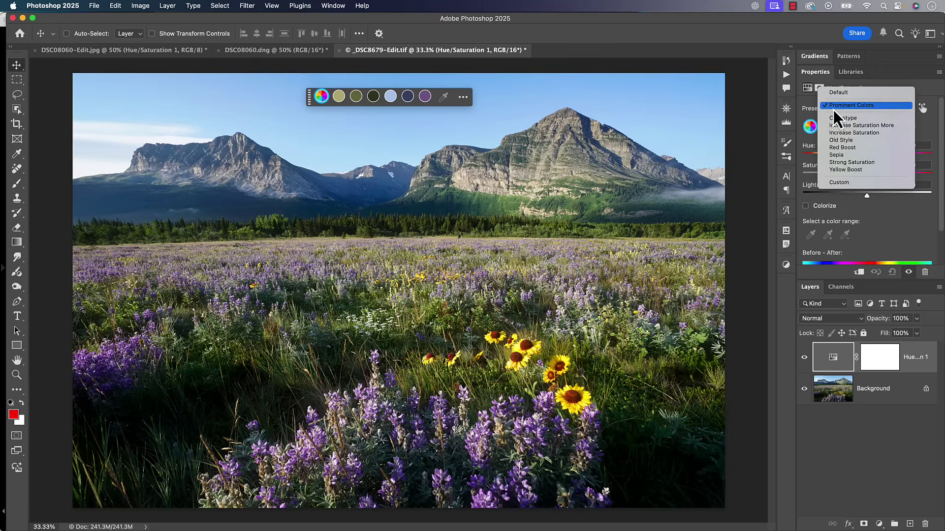
click(839, 108)
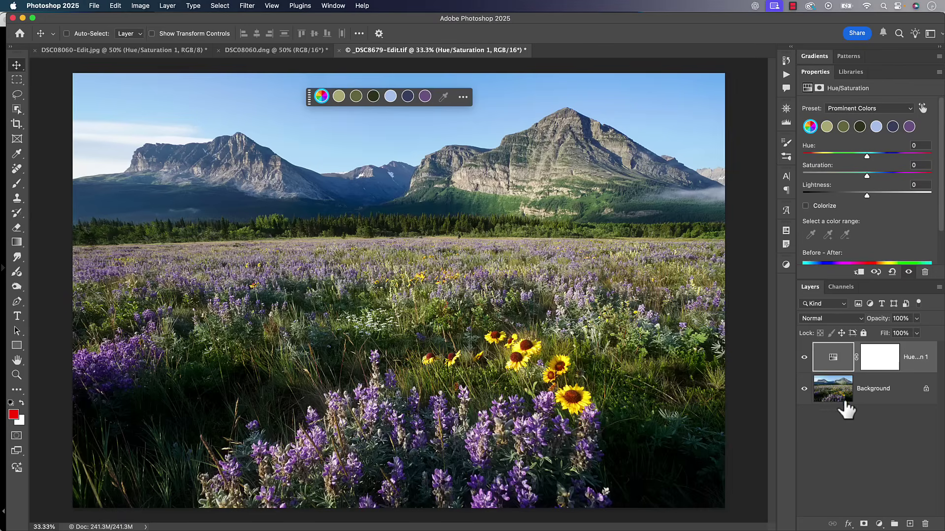
Dismiss the invalid entry warning and delete the trial Hue/Saturation layer
click(828, 353)
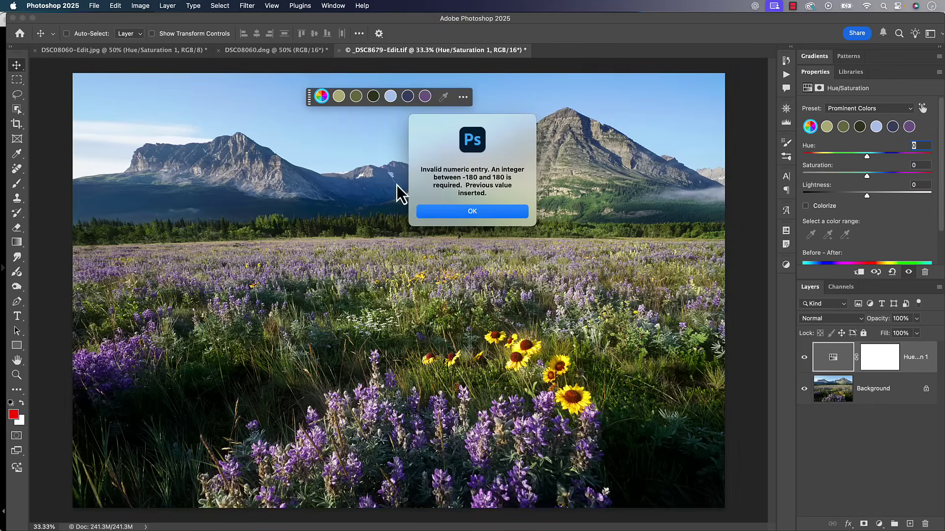
click(454, 214)
drag(838, 363, 925, 523)
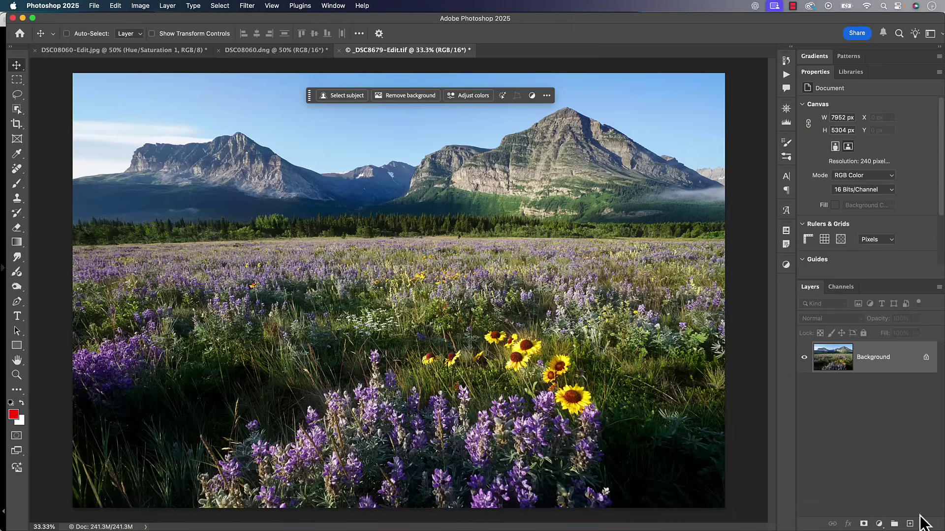
Add a Hue/Saturation layer and set the green range's saturation to +49
click(462, 95)
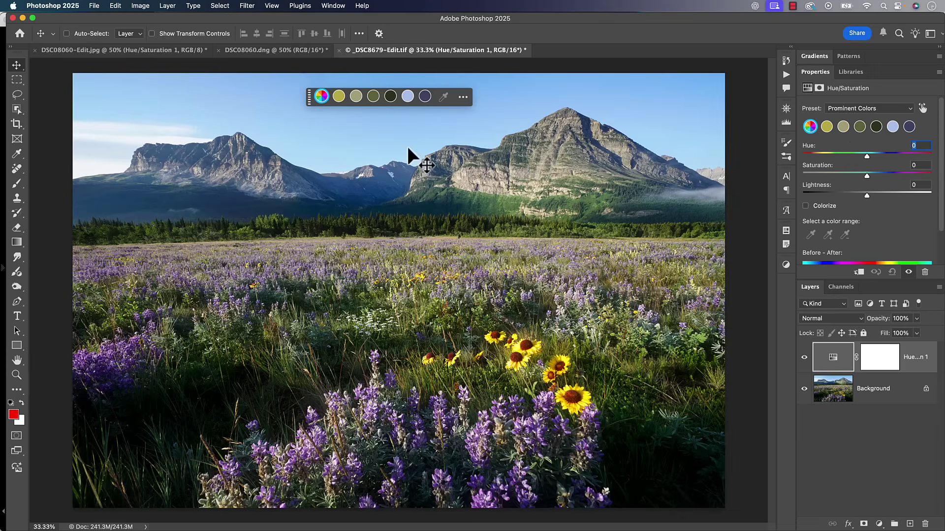
click(374, 97)
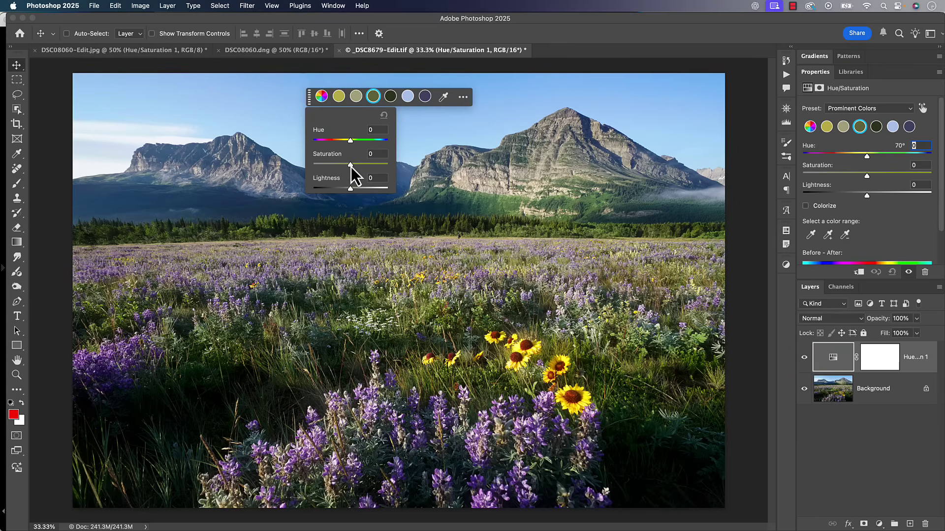
drag(351, 166, 373, 166)
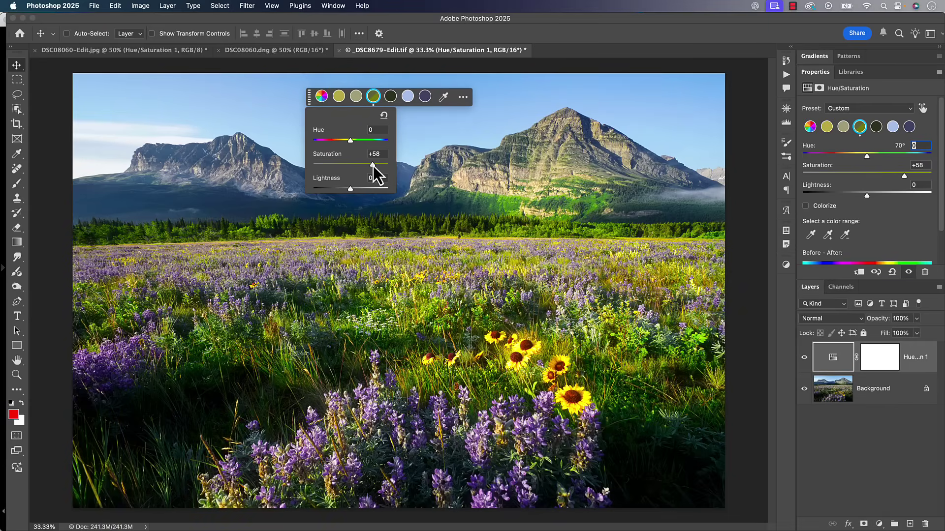
mouse_move(373, 167)
mouse_down()
mouse_move(353, 167)
mouse_move(368, 168)
mouse_up()
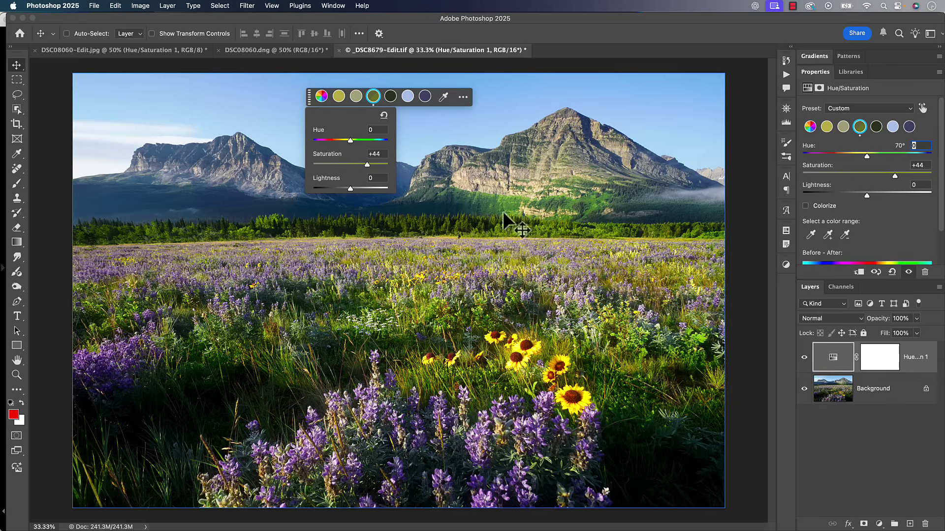
mouse_move(361, 168)
mouse_down()
mouse_move(392, 165)
mouse_move(357, 166)
mouse_move(369, 166)
mouse_up()
Select the light-blue range and raise its saturation, settling at +8
click(407, 97)
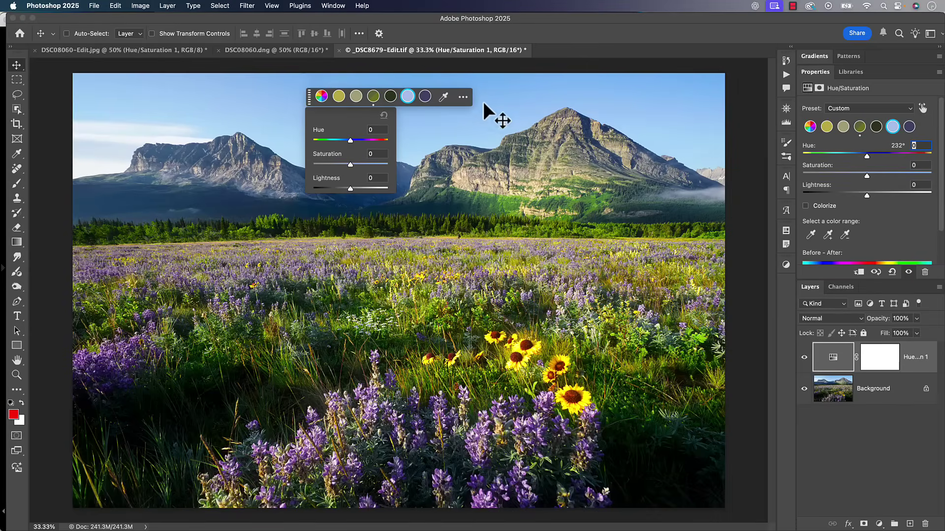
drag(352, 164, 362, 167)
drag(310, 99, 519, 101)
mouse_move(570, 164)
mouse_down()
mouse_move(559, 165)
mouse_move(568, 164)
mouse_up()
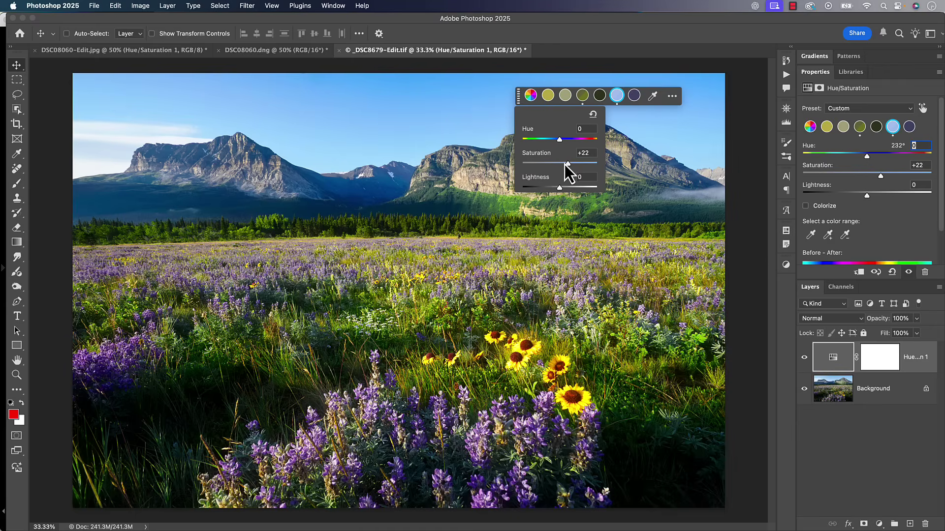
drag(565, 164, 563, 167)
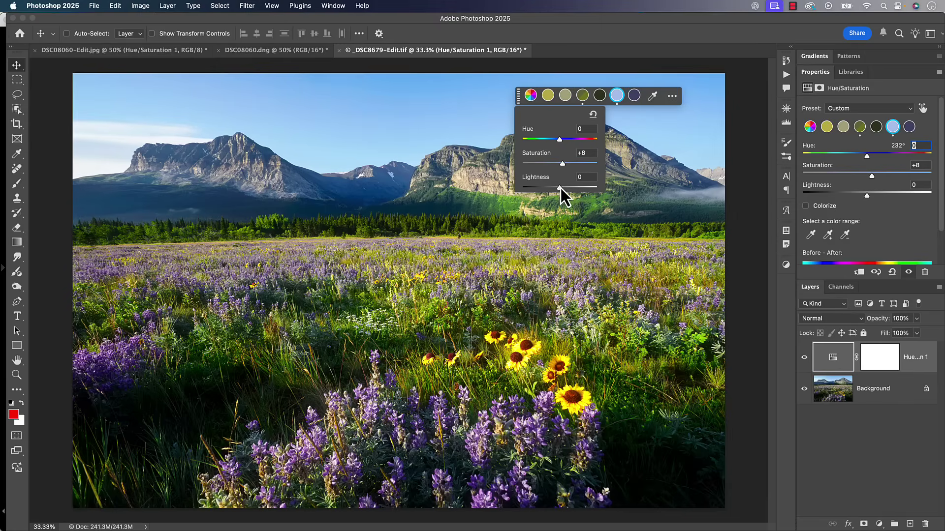
Try brightening the greens to Lightness +66, then pull their lightness back down
click(582, 95)
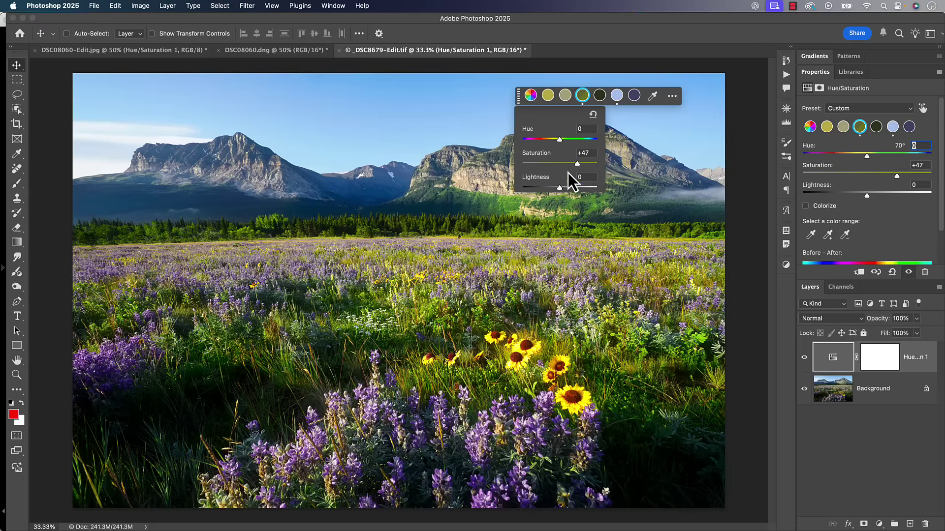
drag(563, 189, 584, 188)
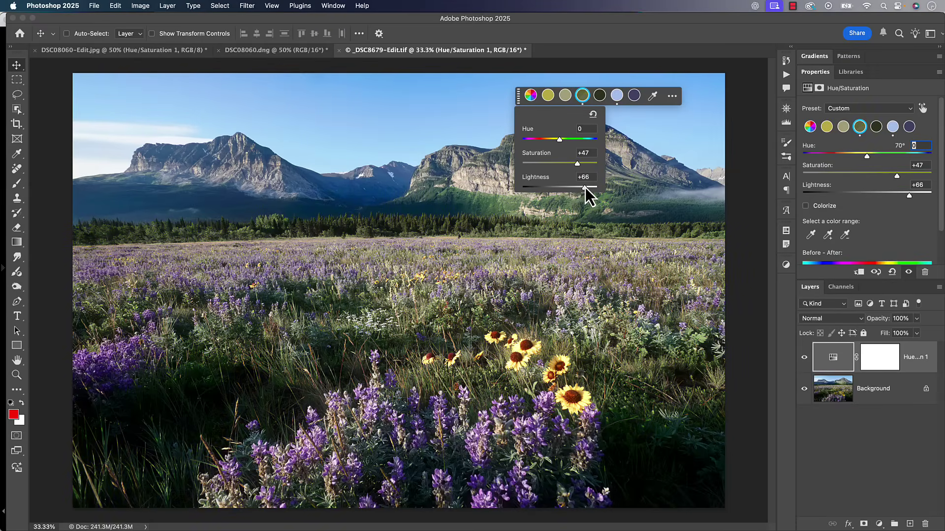
key(super+equal)
key(super+equal)
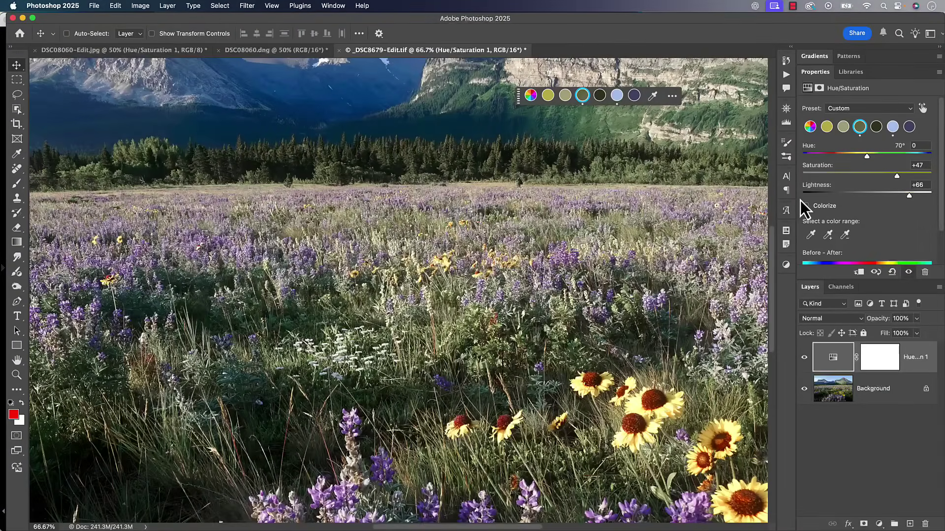
drag(908, 196, 884, 175)
Select the light-blue range and raise its Lightness to +45
click(616, 95)
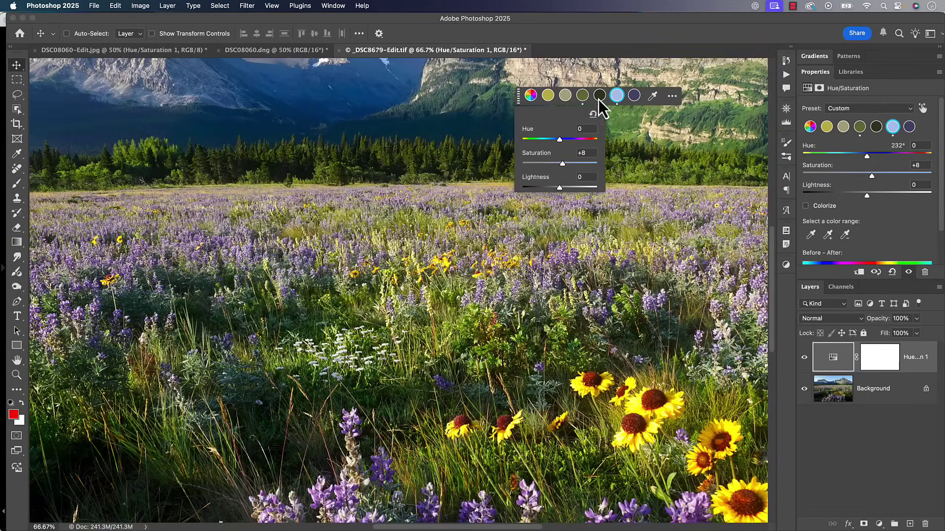
drag(371, 133, 388, 323)
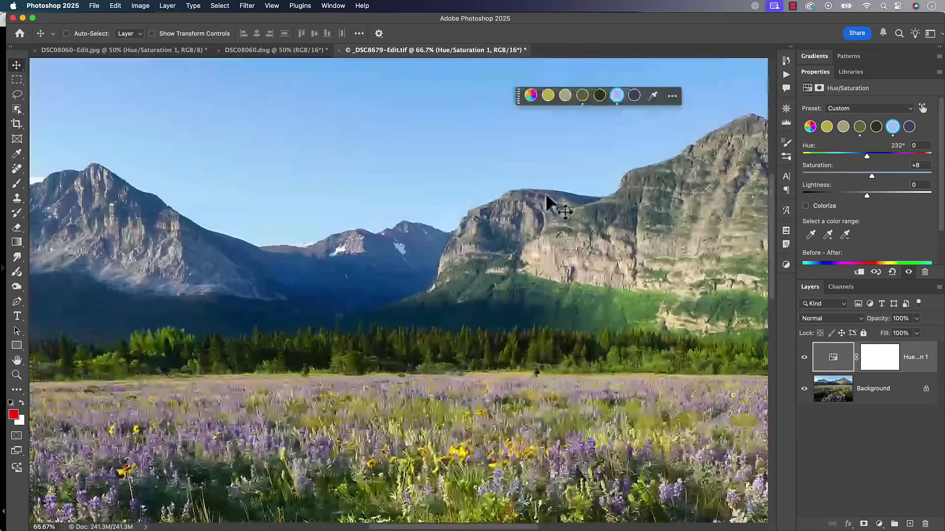
click(618, 98)
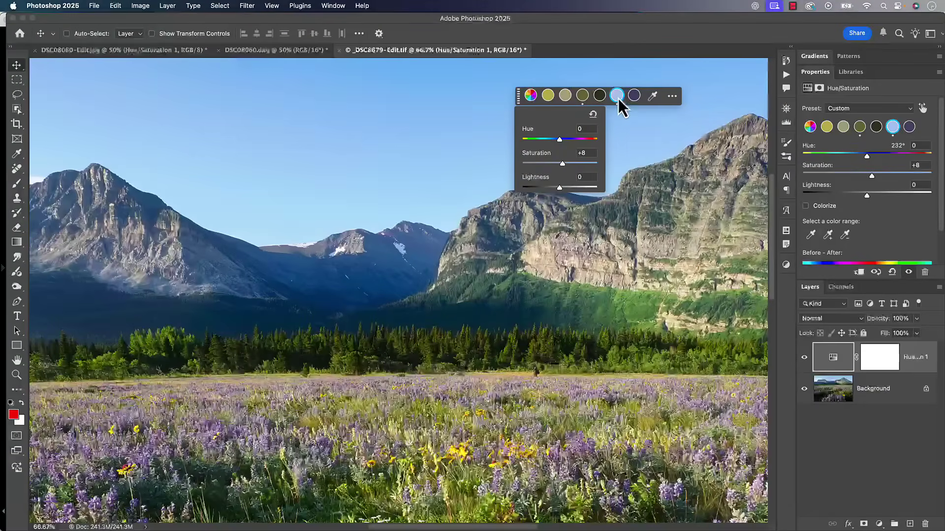
click(559, 188)
mouse_move(563, 188)
mouse_down()
mouse_move(586, 188)
mouse_move(568, 188)
mouse_up()
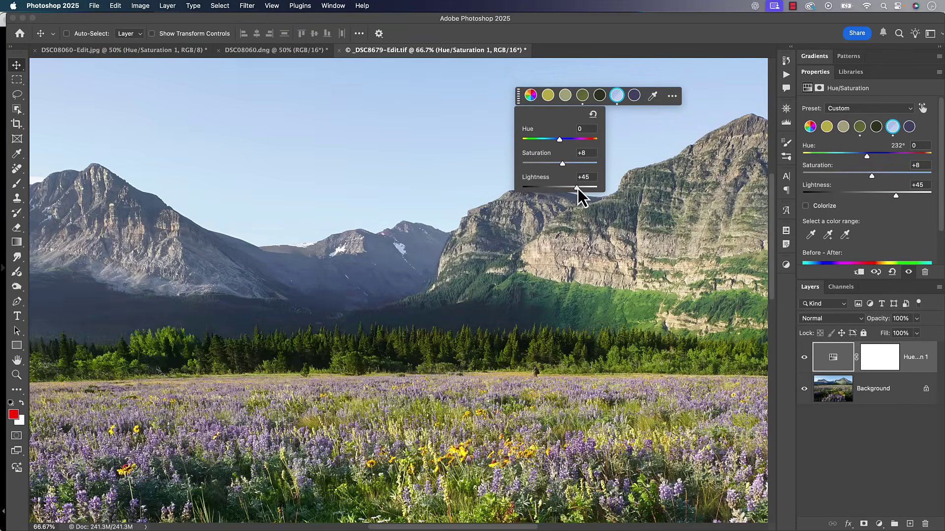
Switch to Lightroom Classic and delete all Point Color swatches
key(super+Tab)
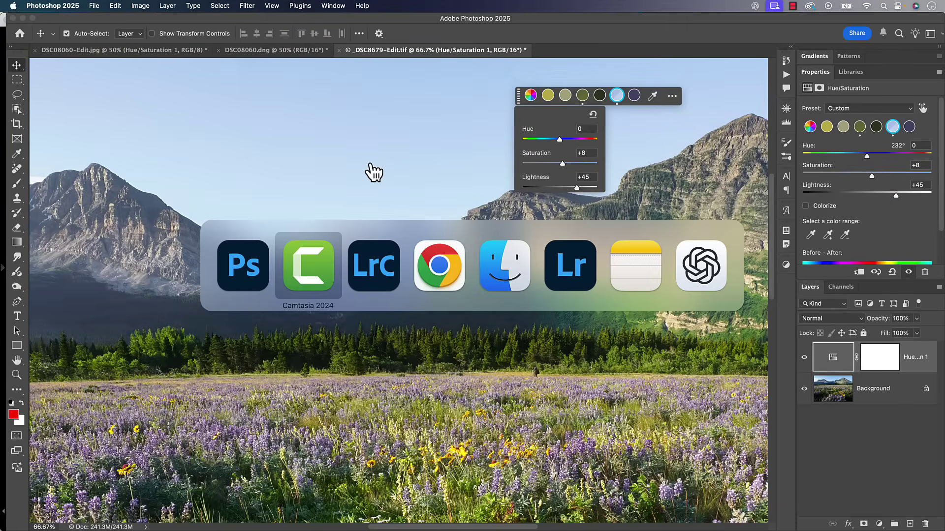
click(372, 275)
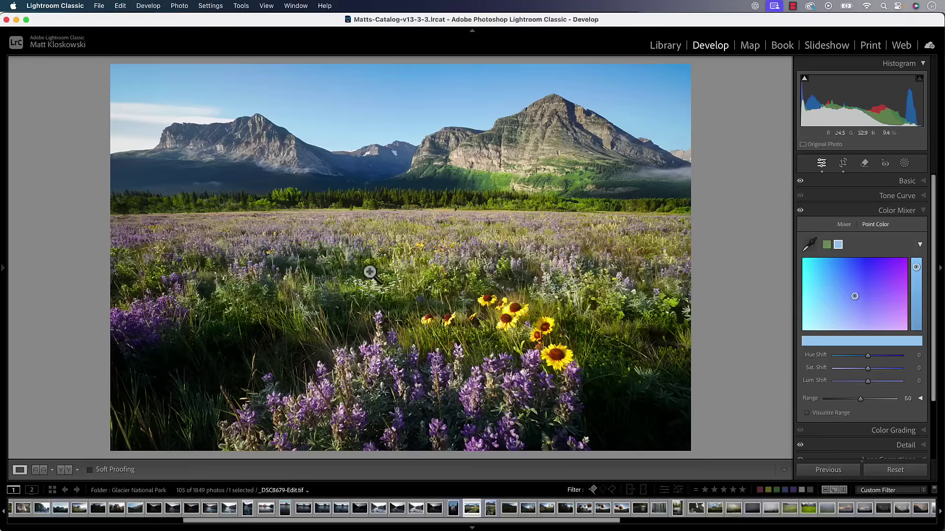
right_click(838, 247)
click(850, 257)
click(905, 211)
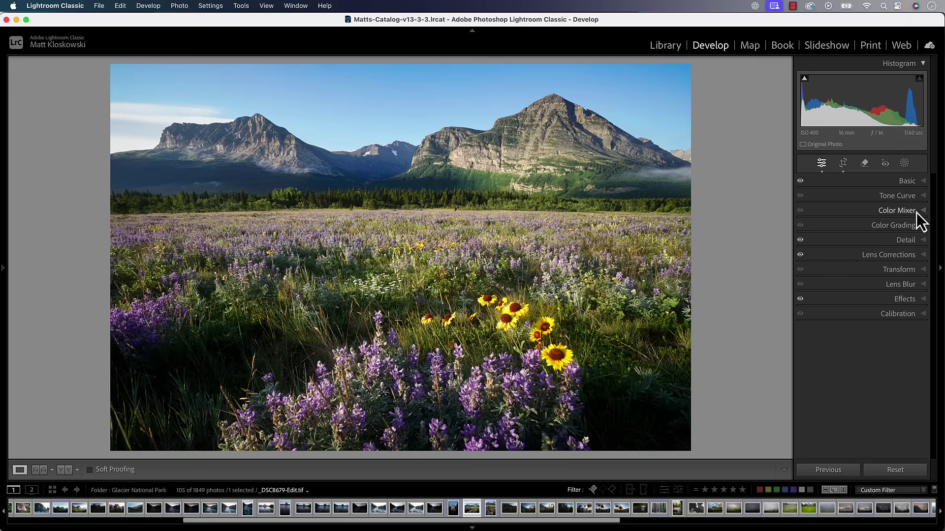
click(911, 211)
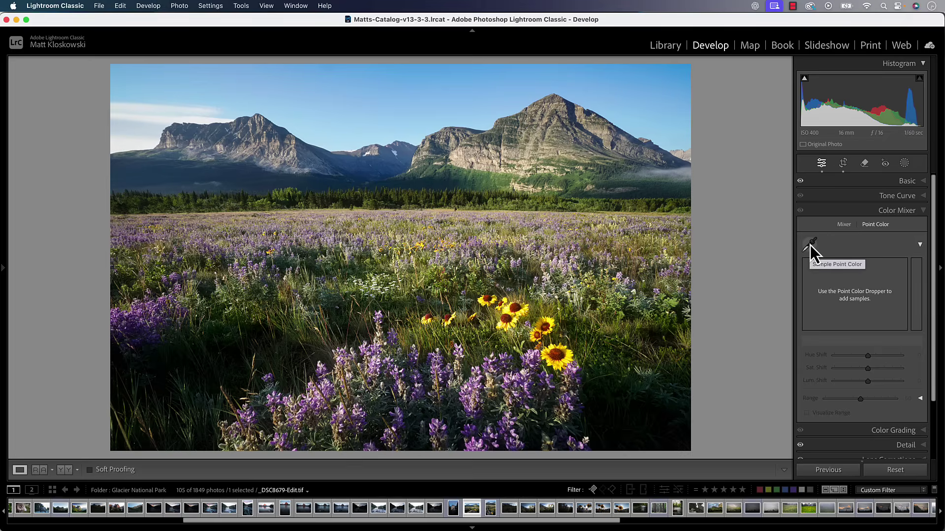
Glance at Photoshop, return to Lightroom and pick up the Point Color dropper
key(super+Tab)
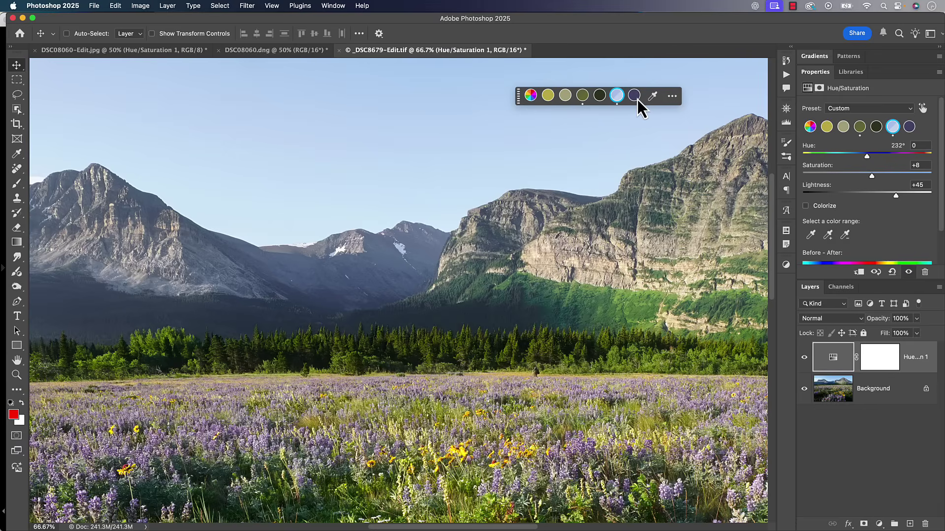
key(super+Tab)
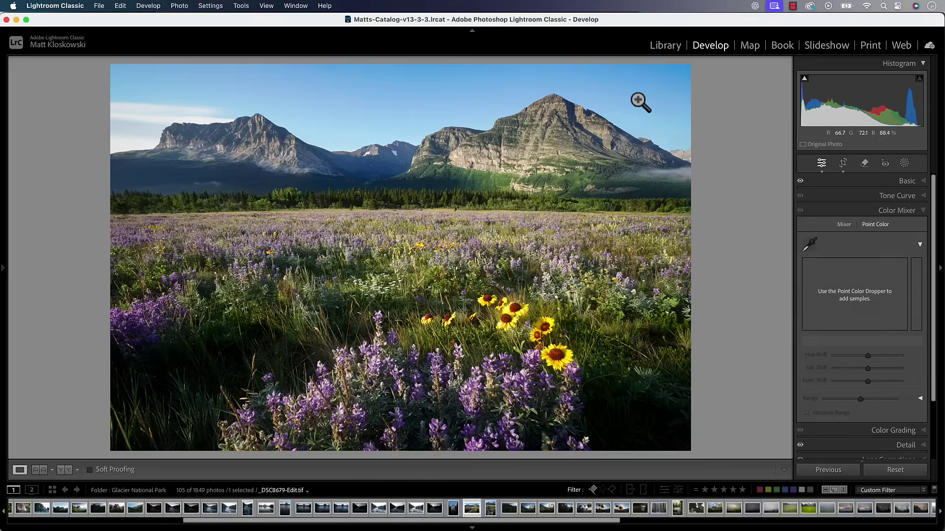
click(809, 244)
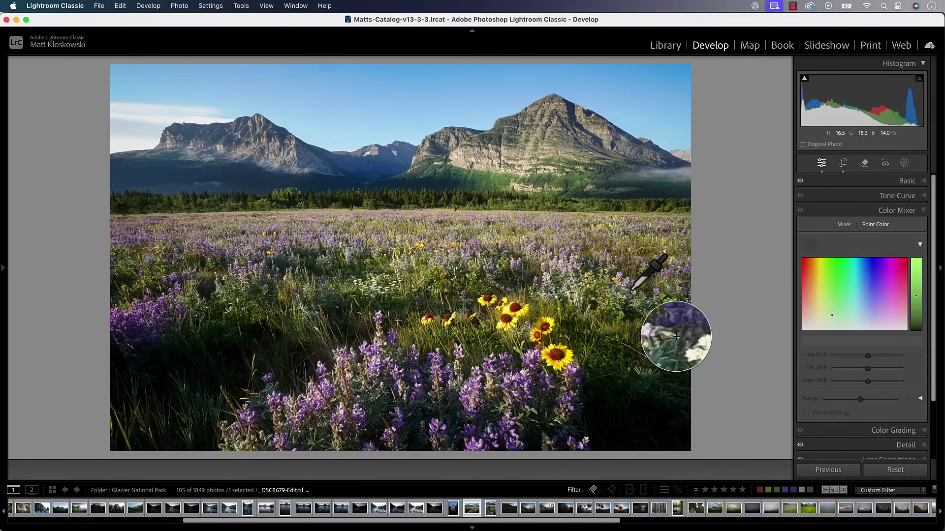
Sample the meadow grass green and set its saturation shift to 32
click(431, 274)
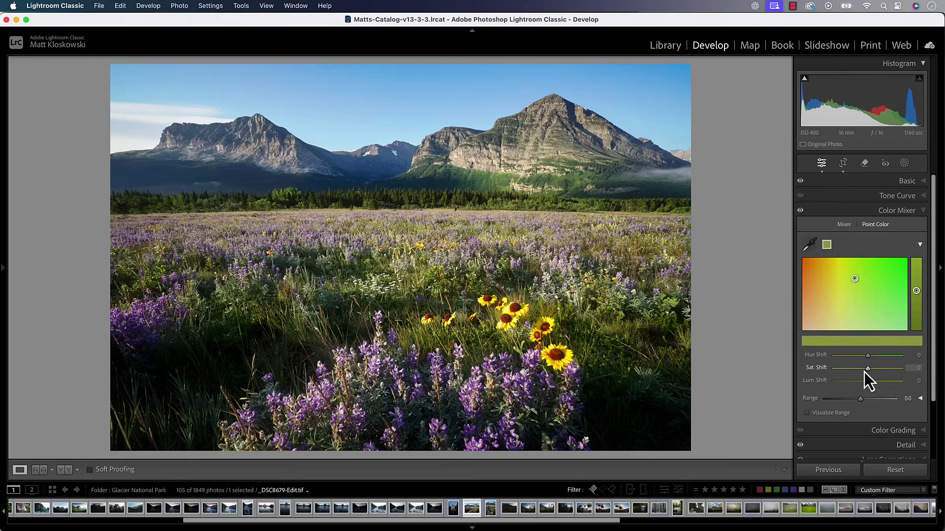
mouse_move(870, 370)
mouse_down()
mouse_move(917, 368)
mouse_move(886, 379)
mouse_move(923, 370)
mouse_up()
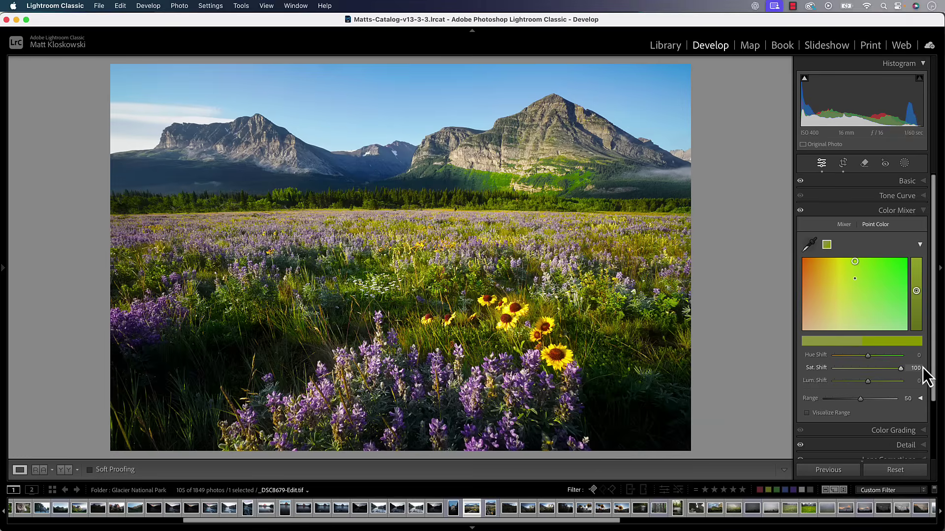
mouse_move(922, 369)
mouse_down()
mouse_move(873, 374)
mouse_move(880, 372)
mouse_up()
Sample the sky blue and give it a saturation shift of 8
click(809, 245)
click(487, 98)
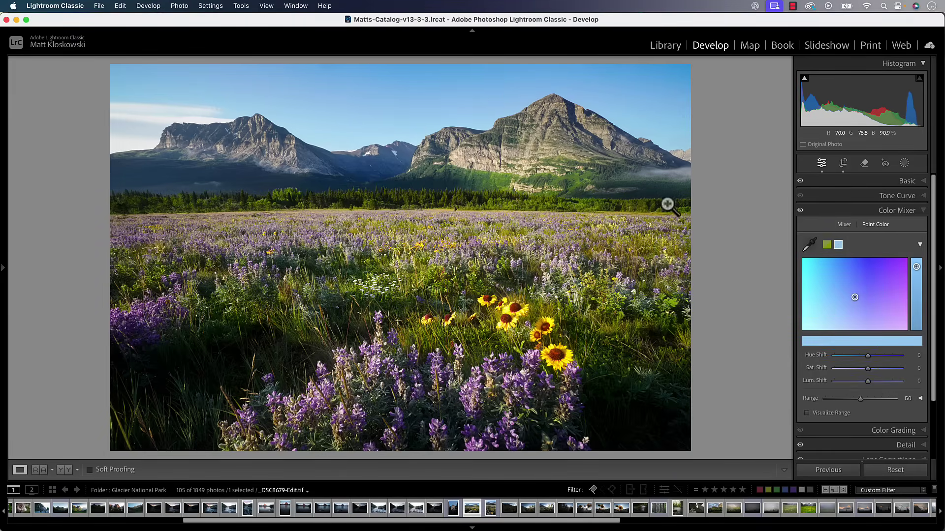
mouse_move(871, 369)
mouse_down()
mouse_move(895, 371)
mouse_move(875, 373)
mouse_up()
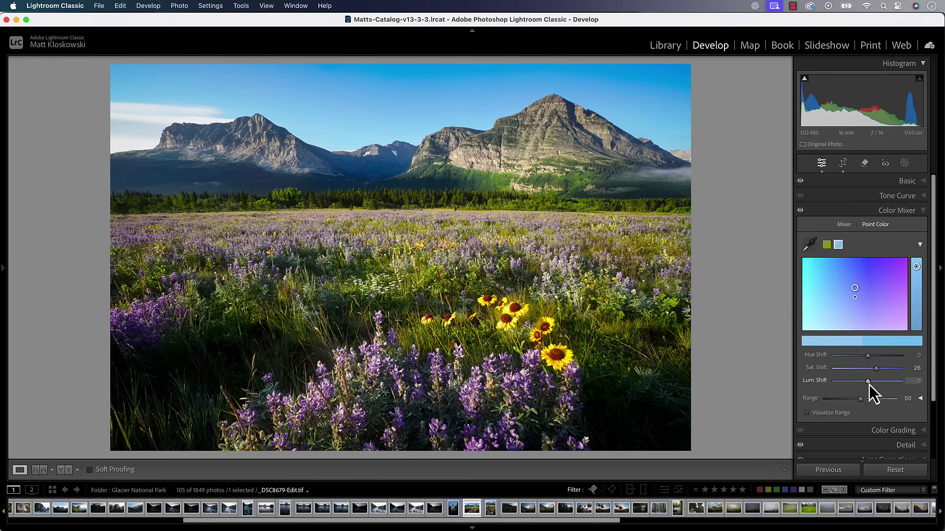
double_click(873, 371)
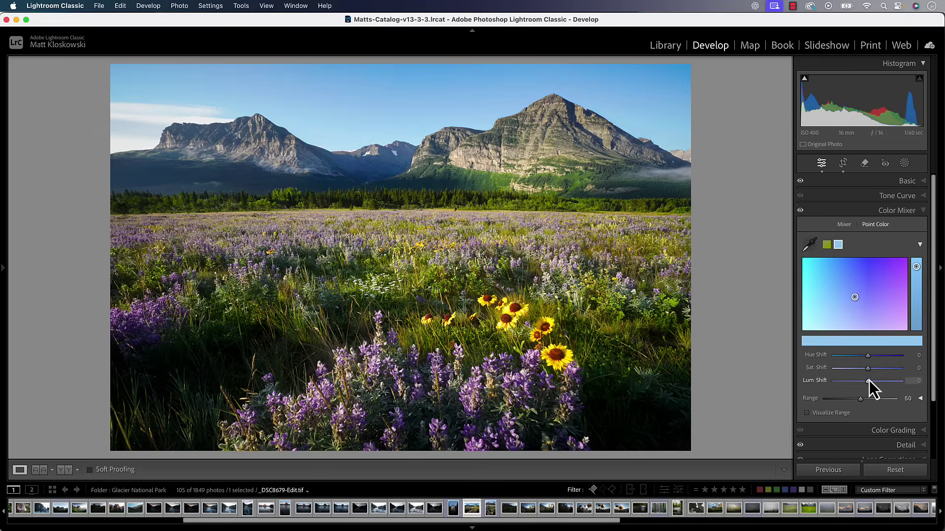
mouse_move(870, 369)
mouse_down()
mouse_move(872, 382)
mouse_move(895, 380)
mouse_move(864, 381)
mouse_up()
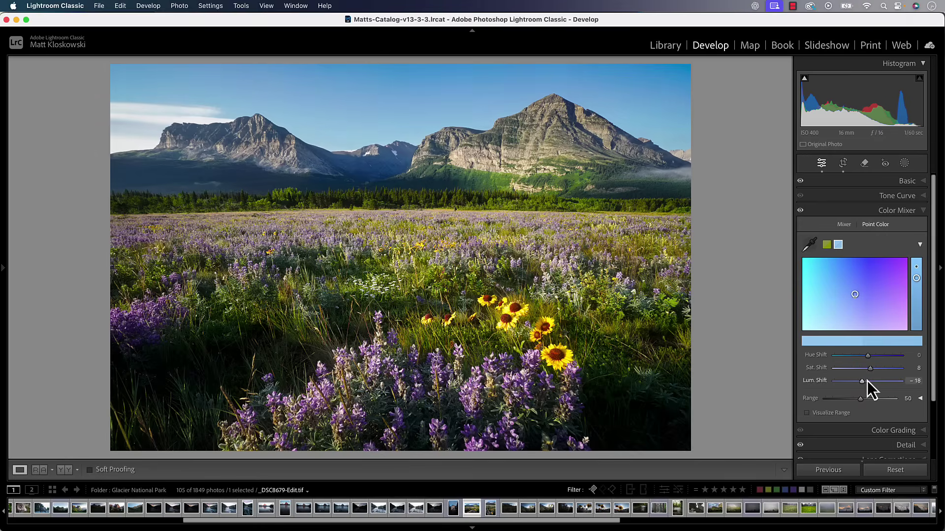
Set the sky blue's luminance shift to 10 and lower the green sample's luminance to 54
mouse_move(863, 382)
mouse_down()
mouse_move(885, 382)
mouse_move(869, 382)
mouse_up()
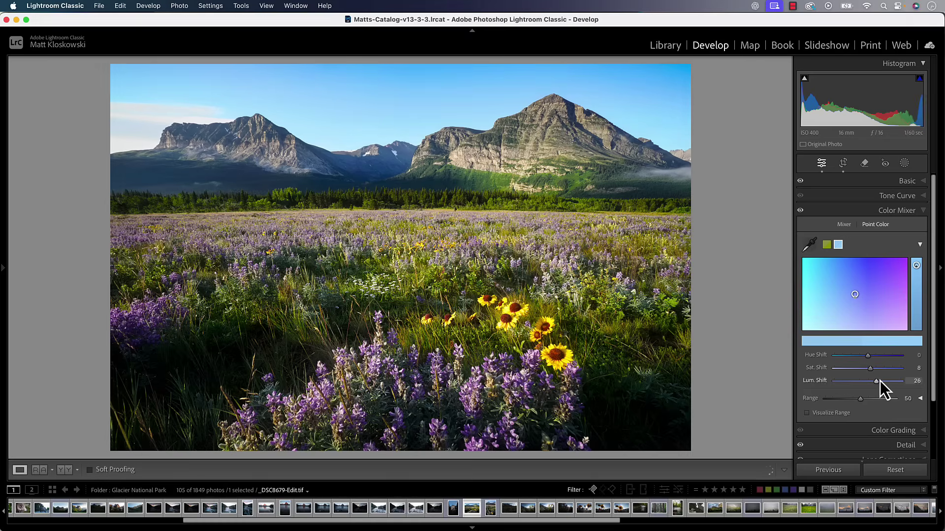
mouse_move(880, 381)
mouse_down()
mouse_move(861, 380)
mouse_move(874, 380)
mouse_up()
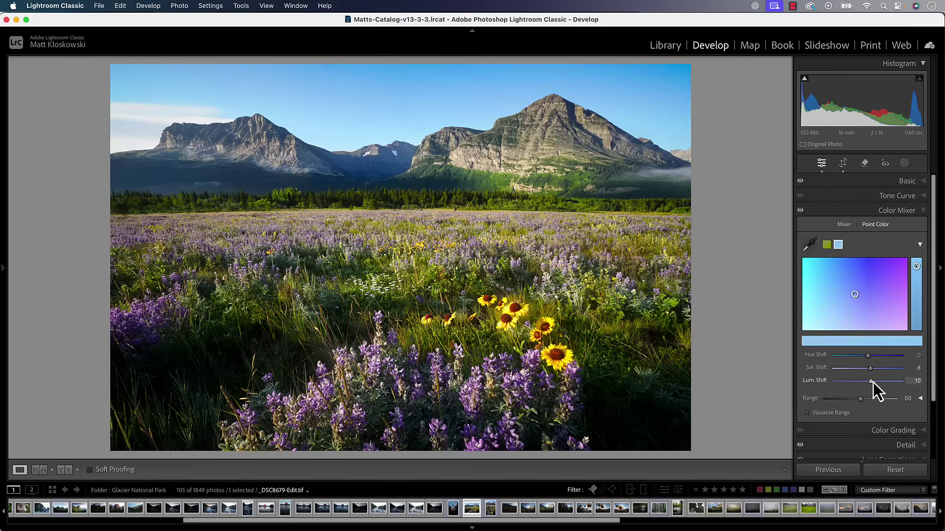
click(827, 246)
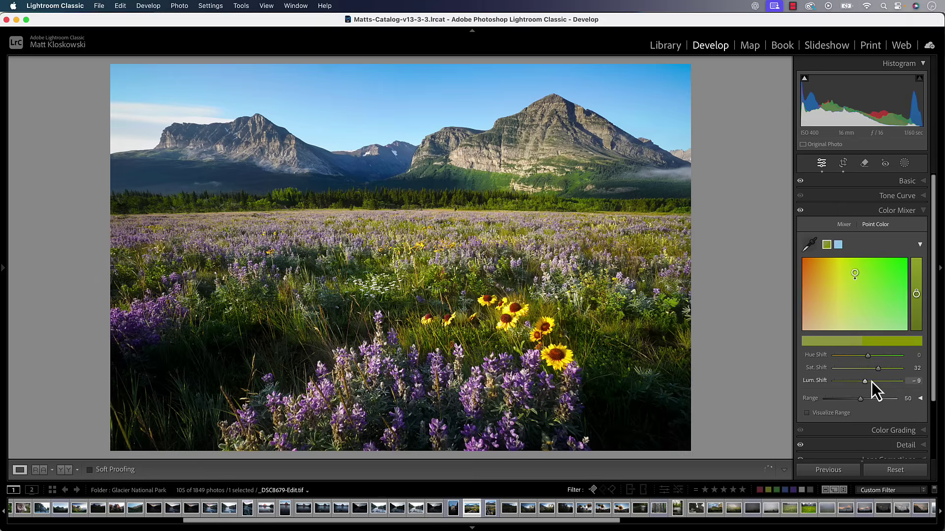
mouse_move(875, 382)
mouse_down()
mouse_move(886, 382)
mouse_move(869, 383)
mouse_up()
Ease the light-blue lightness to +25 and return the greens' lightness to 0
key(super+Tab)
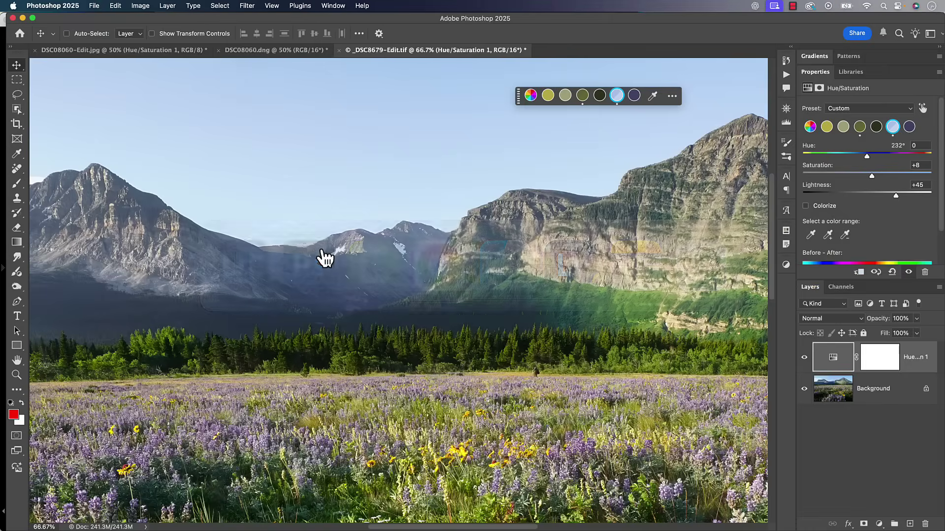
mouse_move(894, 196)
mouse_down()
mouse_move(852, 192)
mouse_move(896, 192)
mouse_move(862, 194)
mouse_move(884, 194)
mouse_up()
click(861, 127)
mouse_move(866, 196)
mouse_down()
mouse_move(892, 196)
mouse_move(844, 196)
mouse_move(893, 197)
mouse_move(843, 196)
mouse_move(867, 194)
mouse_up()
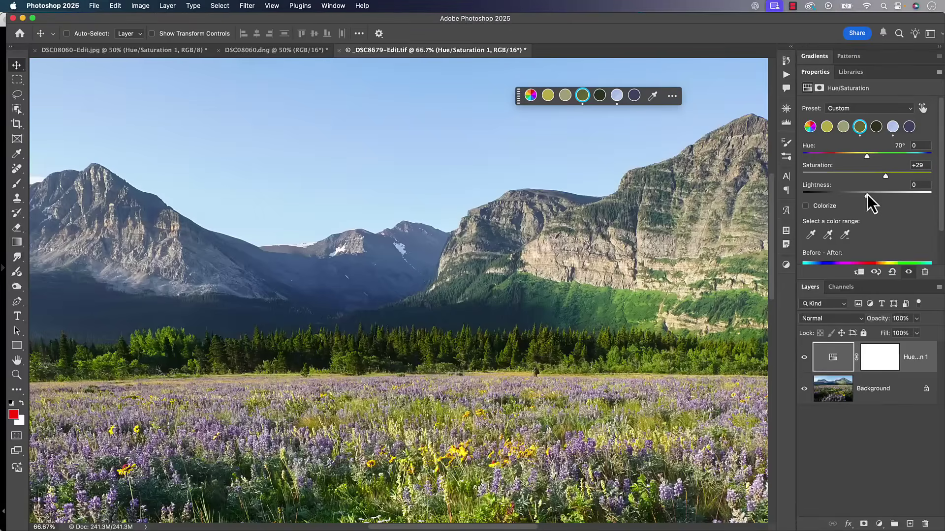
Switch to the DSC08060.dng barn swallow document
click(308, 52)
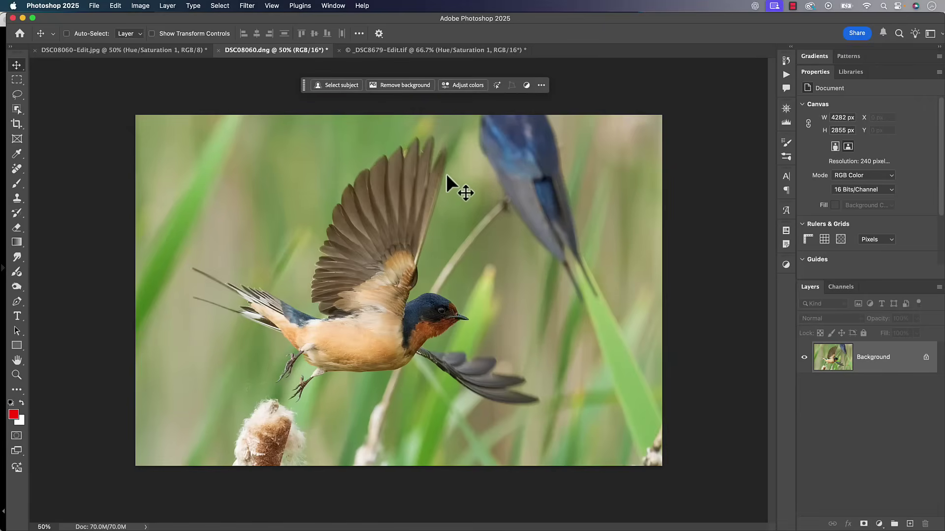
Add a Hue/Saturation layer that raises the greens to Saturation +31 and Lightness +43
click(458, 87)
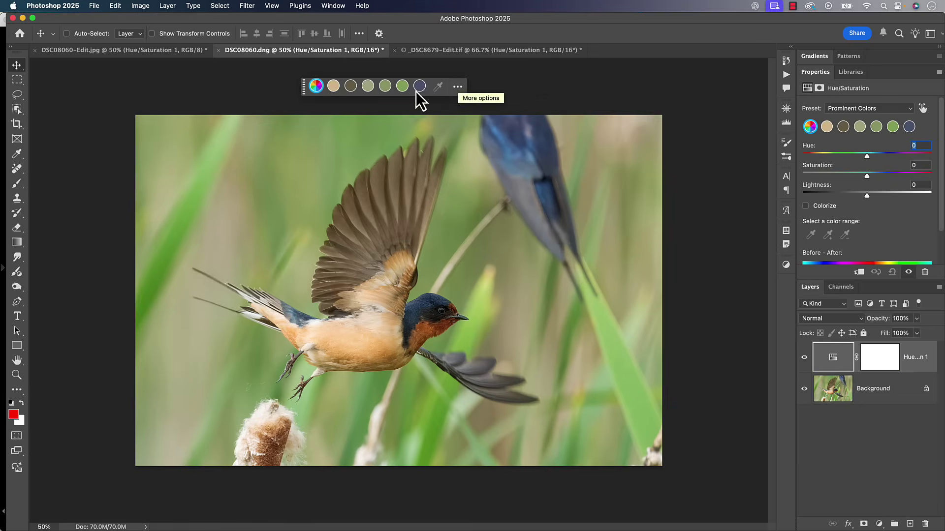
click(402, 86)
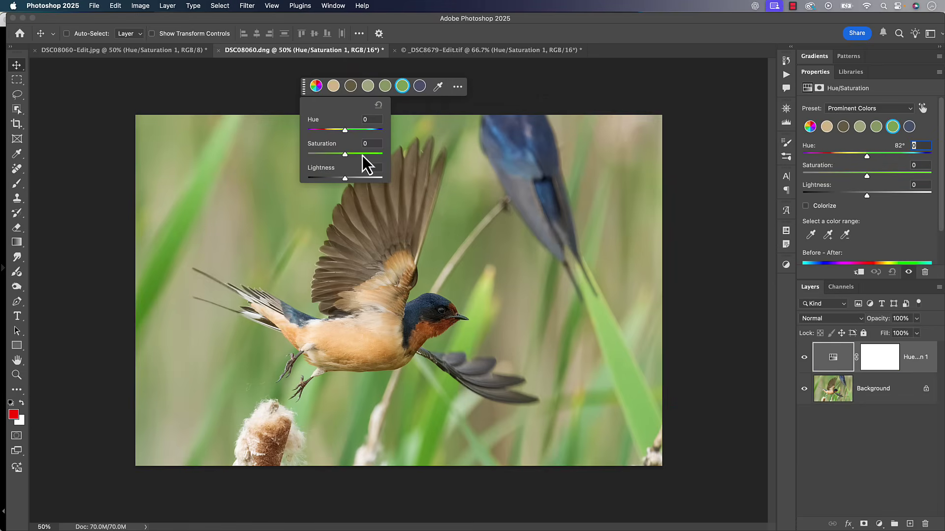
mouse_move(346, 158)
mouse_down()
mouse_move(374, 159)
mouse_move(349, 158)
mouse_move(359, 157)
mouse_up()
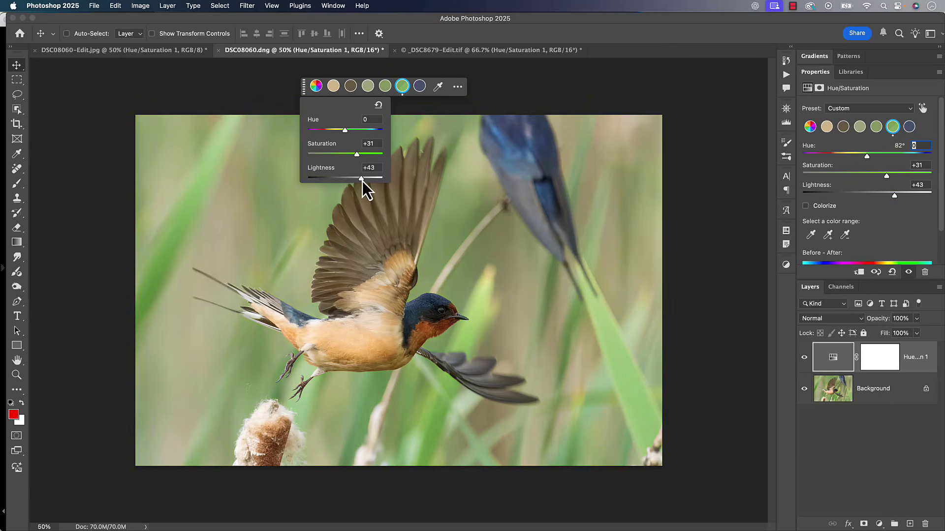
drag(368, 181, 389, 179)
click(419, 86)
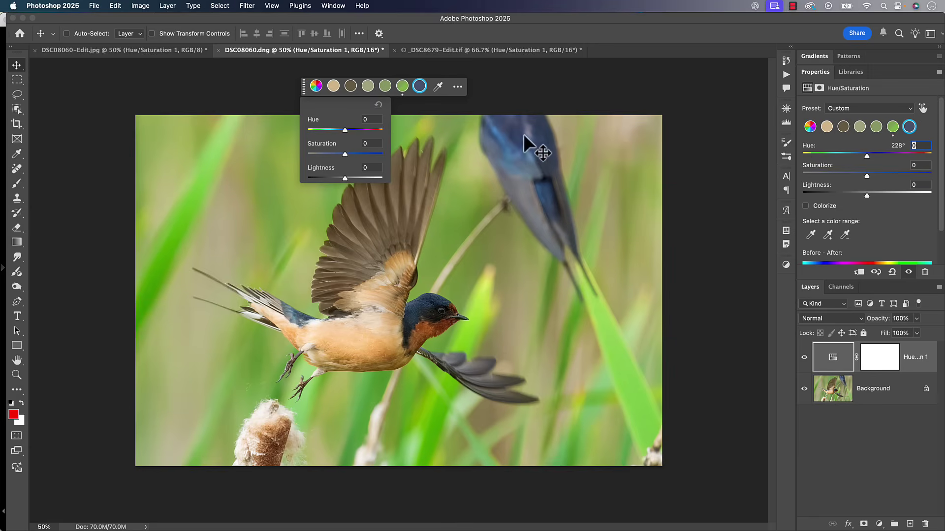
Set the blue colour range's saturation to a subtle +6, checking it at 100% zoom
drag(356, 155, 382, 154)
key(super+1)
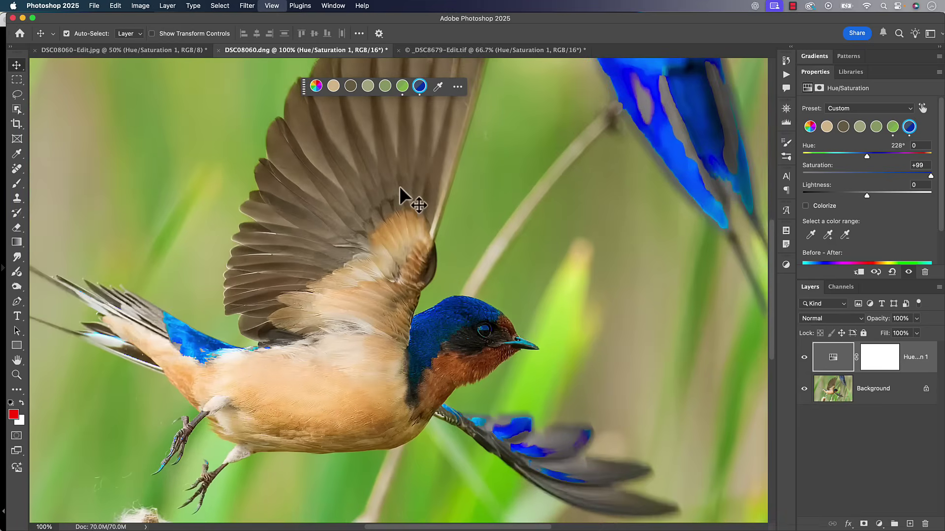
click(419, 87)
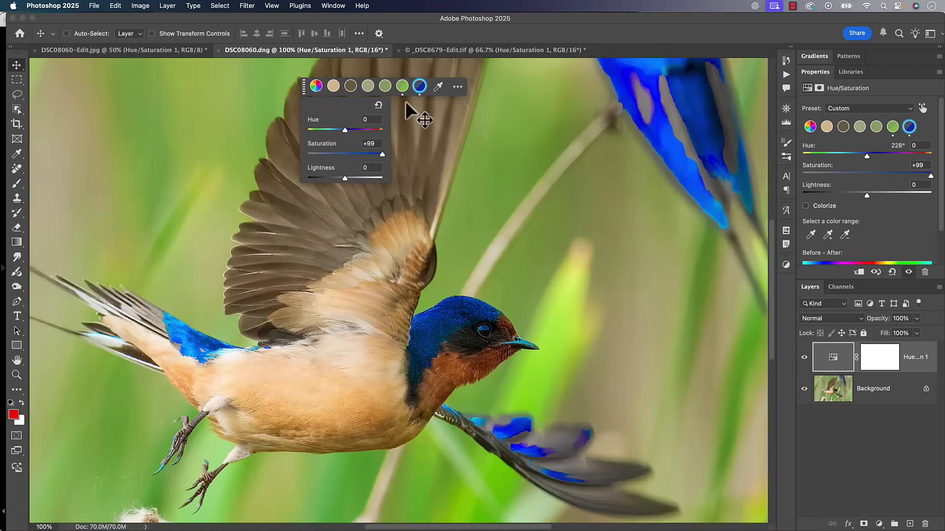
drag(383, 154, 348, 154)
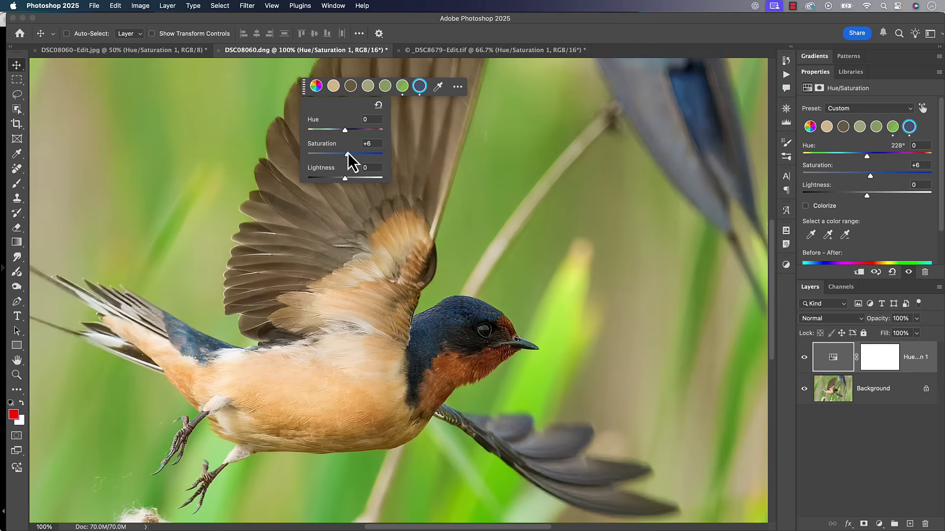
key(super+Tab)
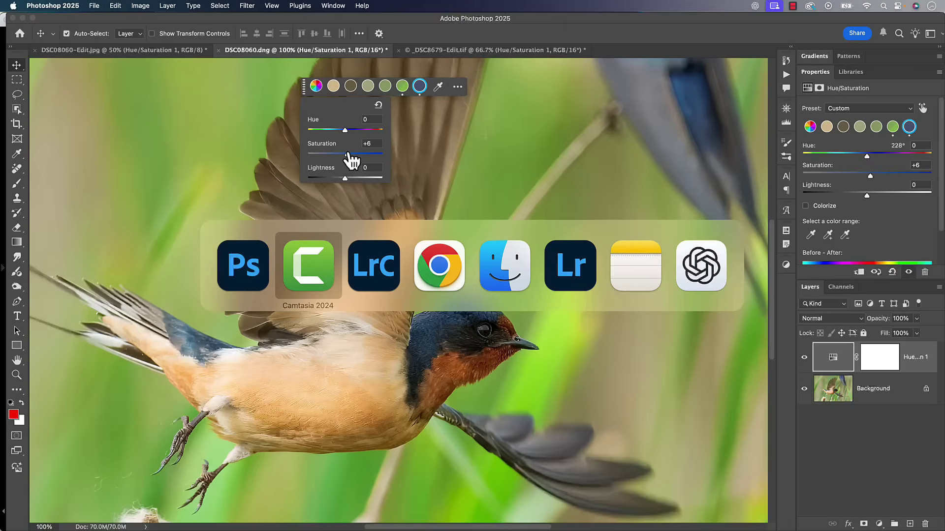
In Lightroom, hide the folder panel and delete all existing Point Color swatches
click(570, 263)
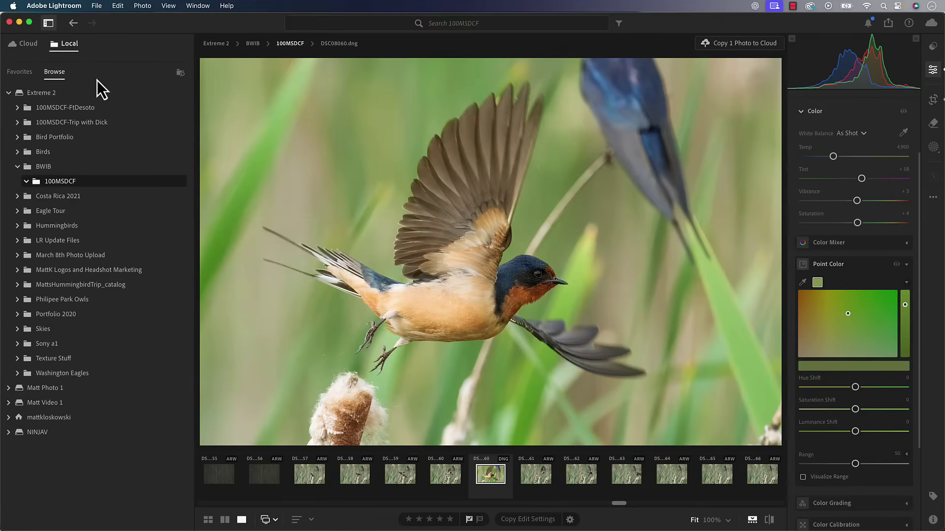
click(55, 26)
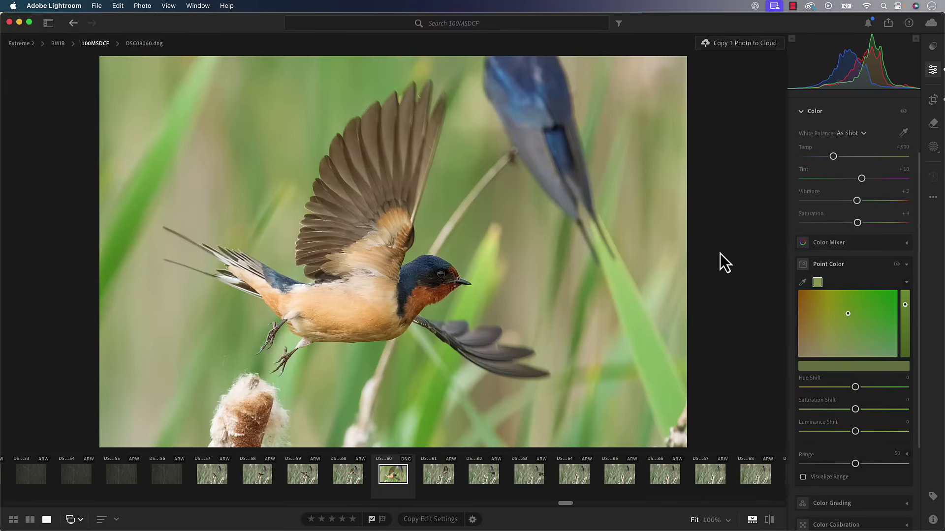
scroll(895, 276, down, 2)
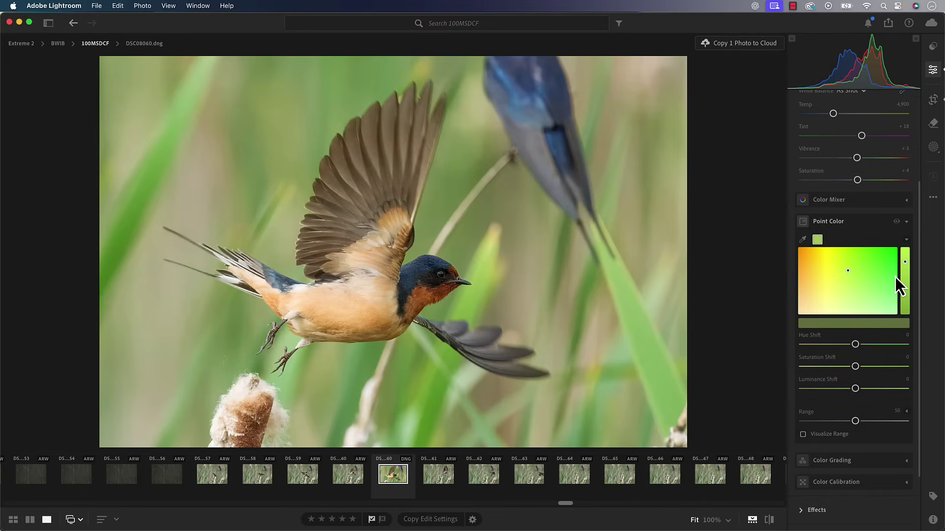
right_click(818, 240)
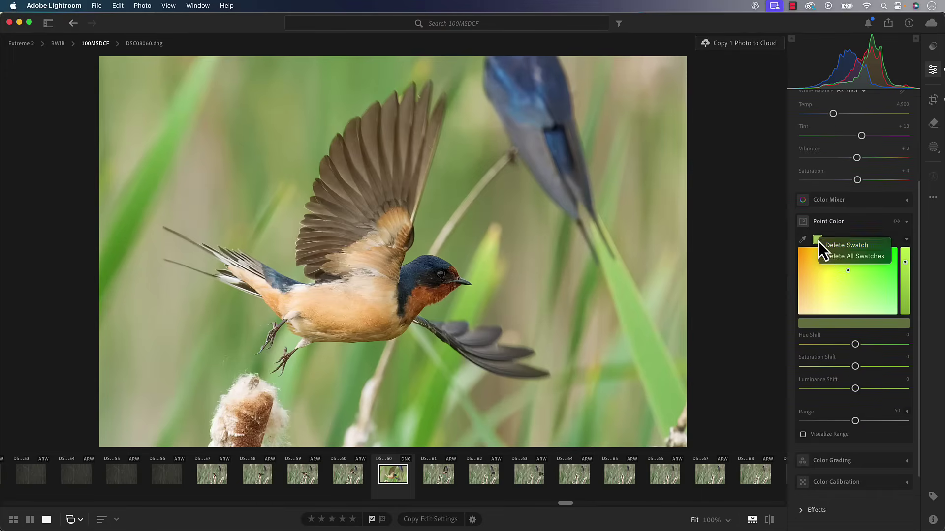
click(842, 258)
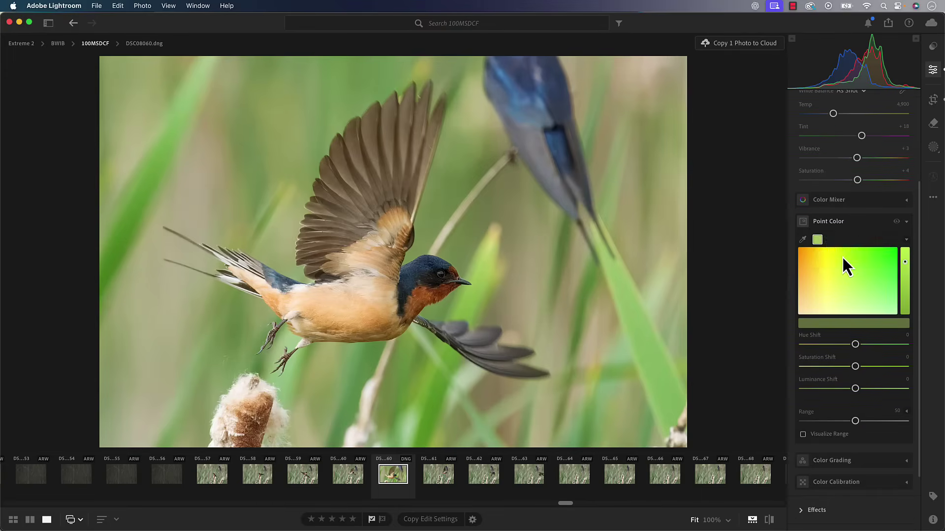
Sample the background reeds' green and set Saturation Shift +39 and Luminance Shift +26
click(802, 240)
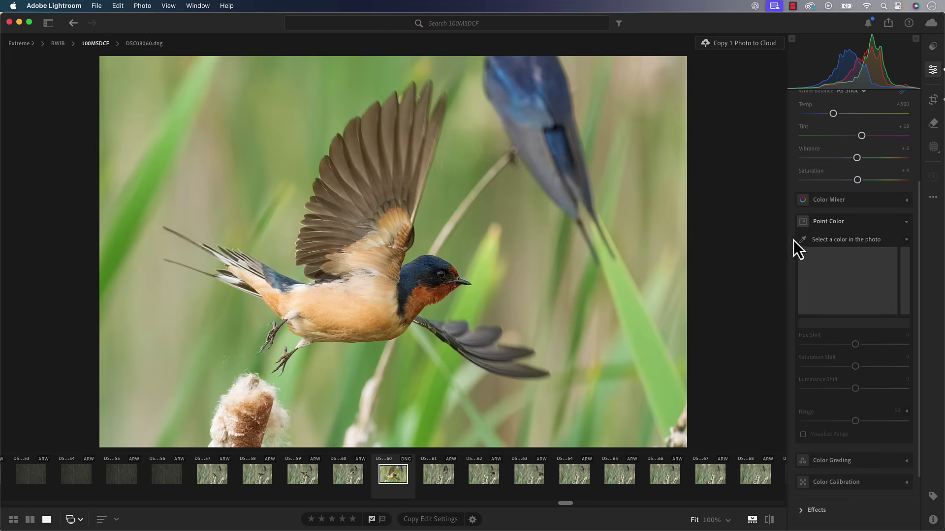
click(802, 240)
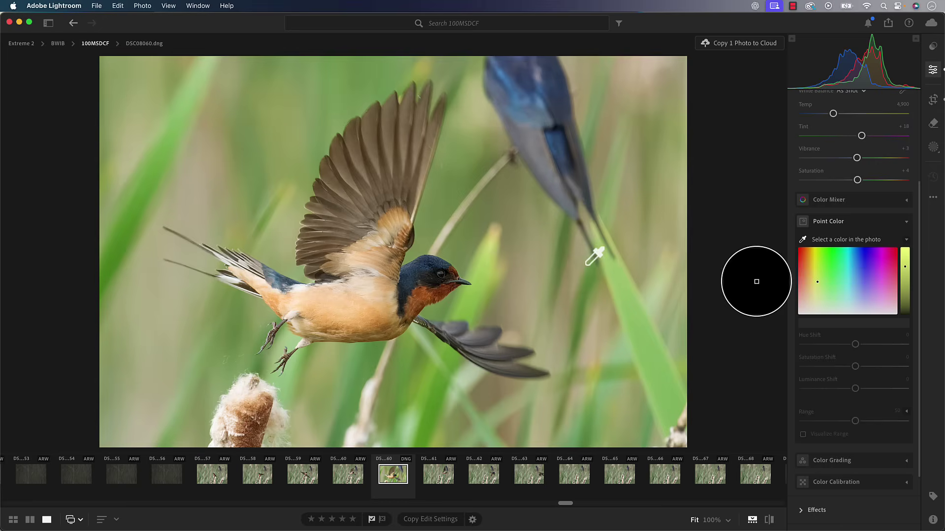
click(517, 318)
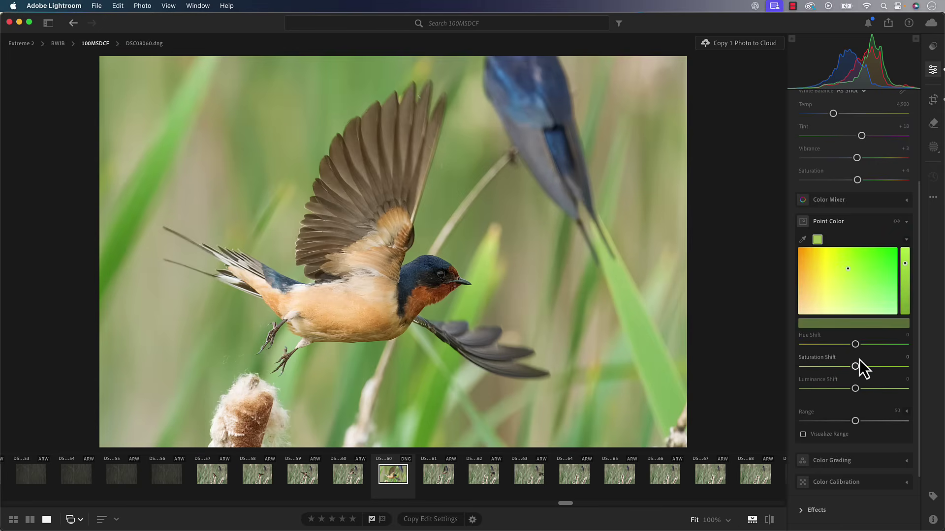
drag(857, 365, 878, 375)
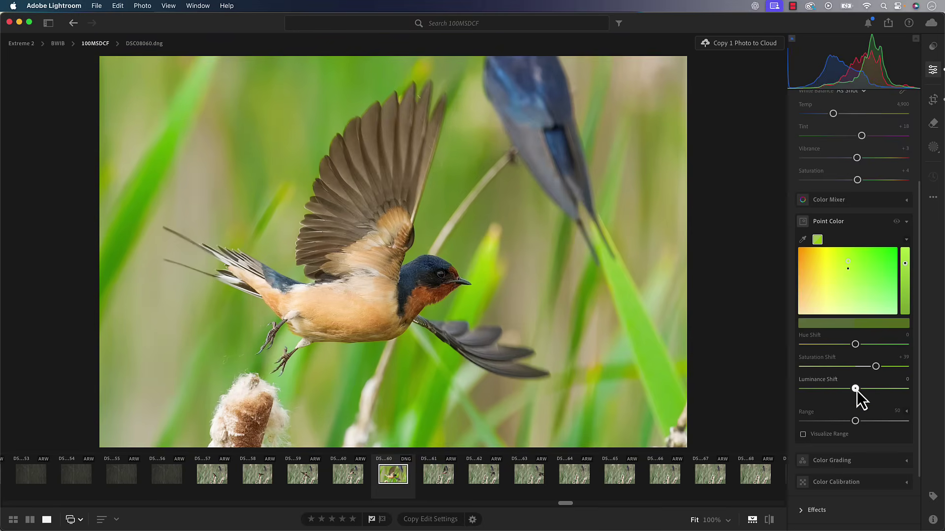
mouse_move(855, 389)
mouse_down()
mouse_move(888, 389)
mouse_move(821, 393)
mouse_move(868, 393)
mouse_up()
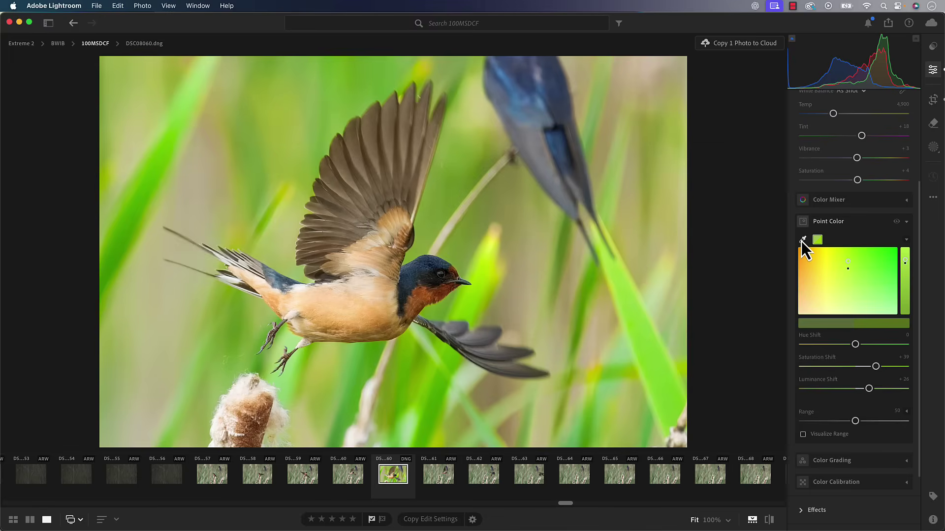
Sample the swallow's blue back as a second Point Color with Saturation Shift +30
click(802, 240)
click(453, 295)
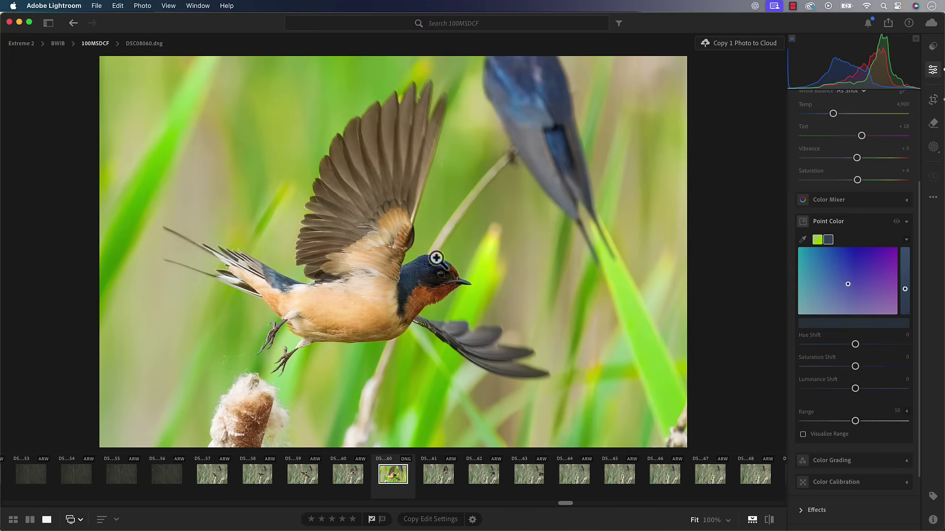
drag(861, 367, 895, 368)
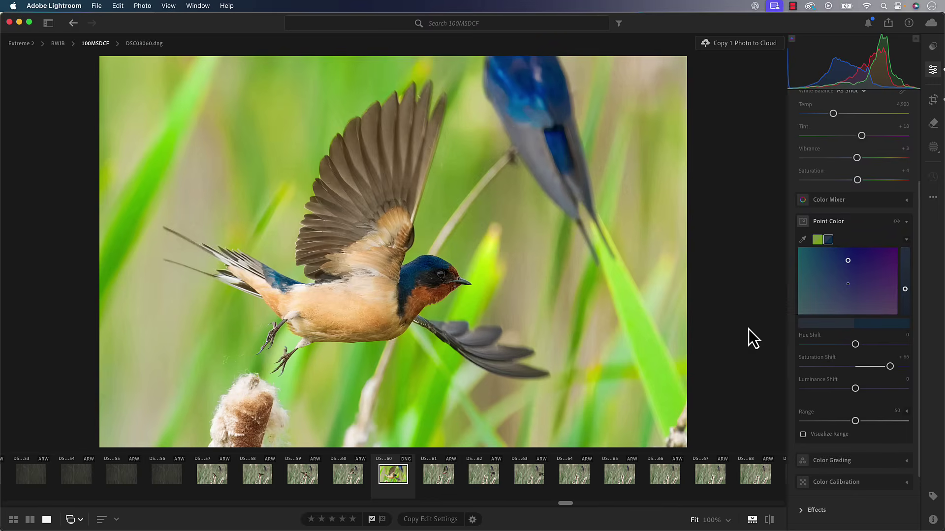
mouse_move(889, 367)
mouse_down()
mouse_move(862, 367)
mouse_move(871, 367)
mouse_up()
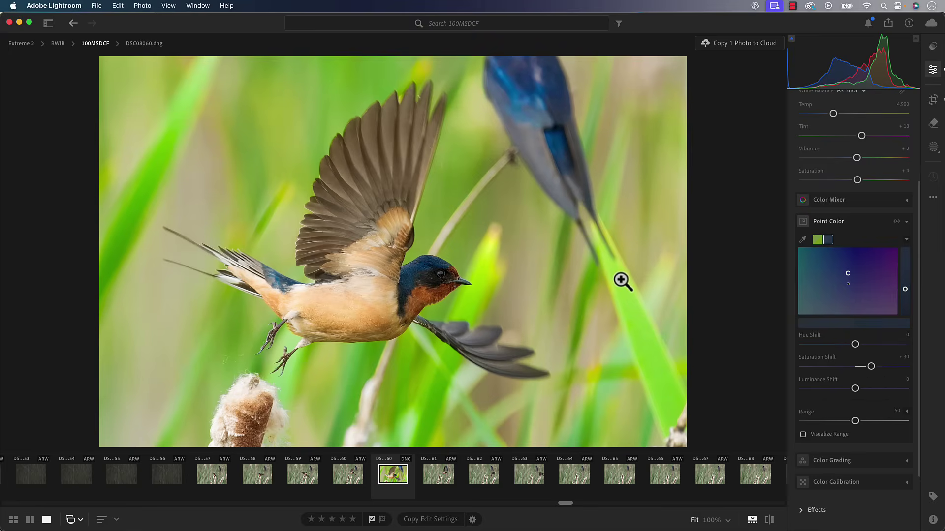